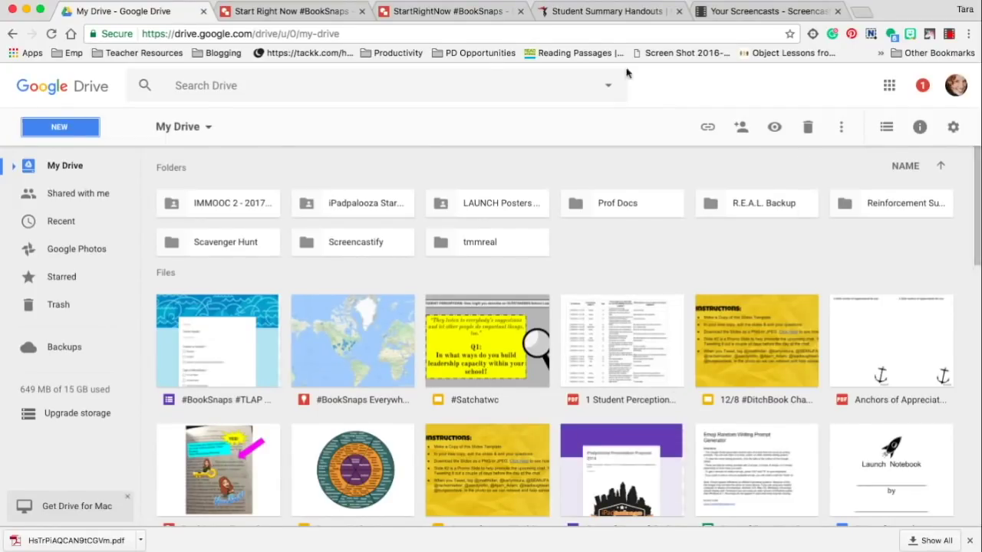
Create a new blank Google Drawings document from Drive's New > More menu
left_click(37, 128)
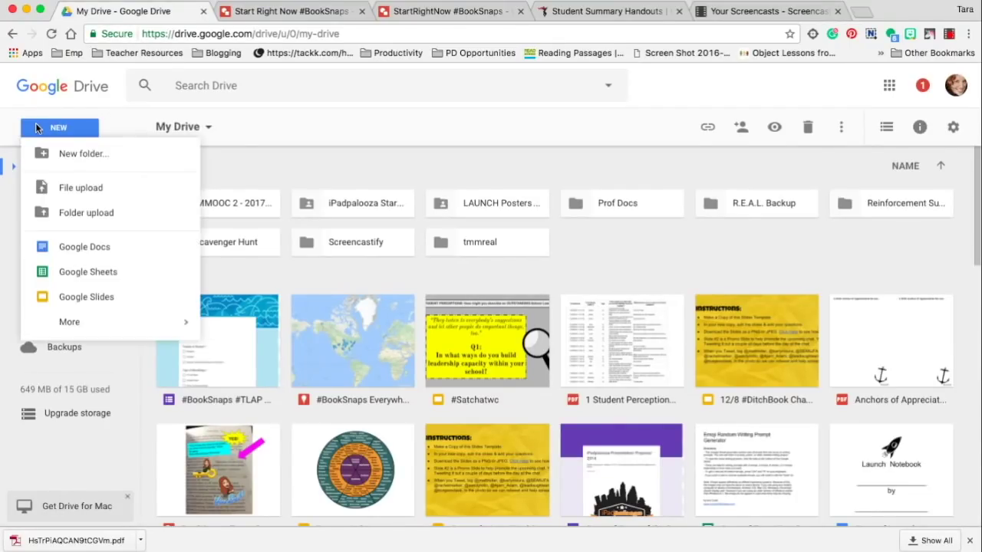
mouse_move(82, 321)
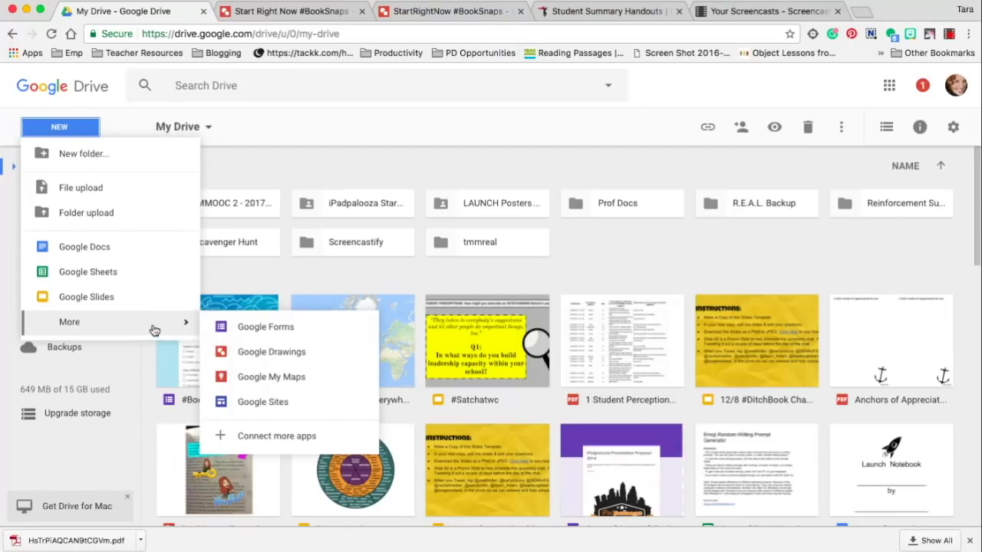
left_click(292, 351)
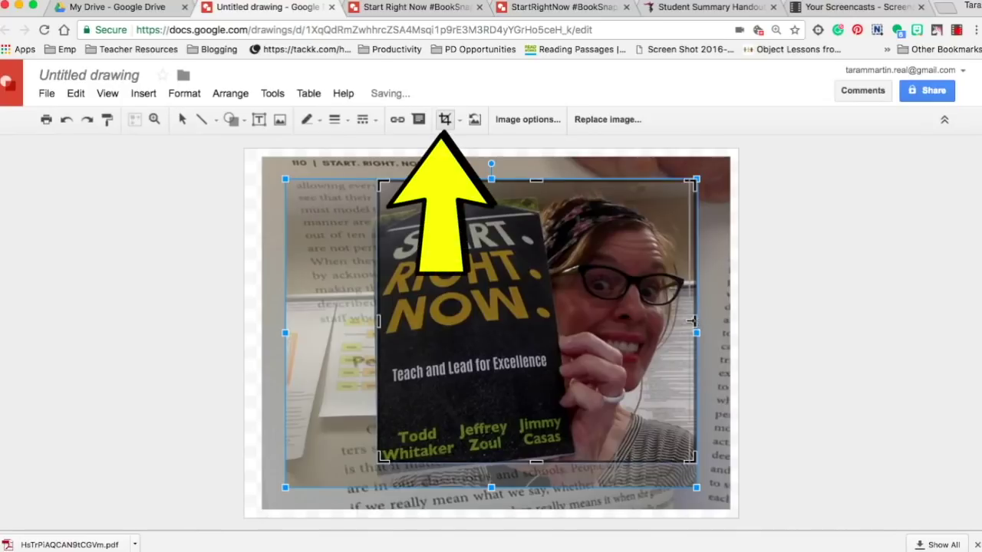
Crop the snapshot's right and top sides down to the Start Right Now book cover
left_click_drag(691, 323, 565, 325)
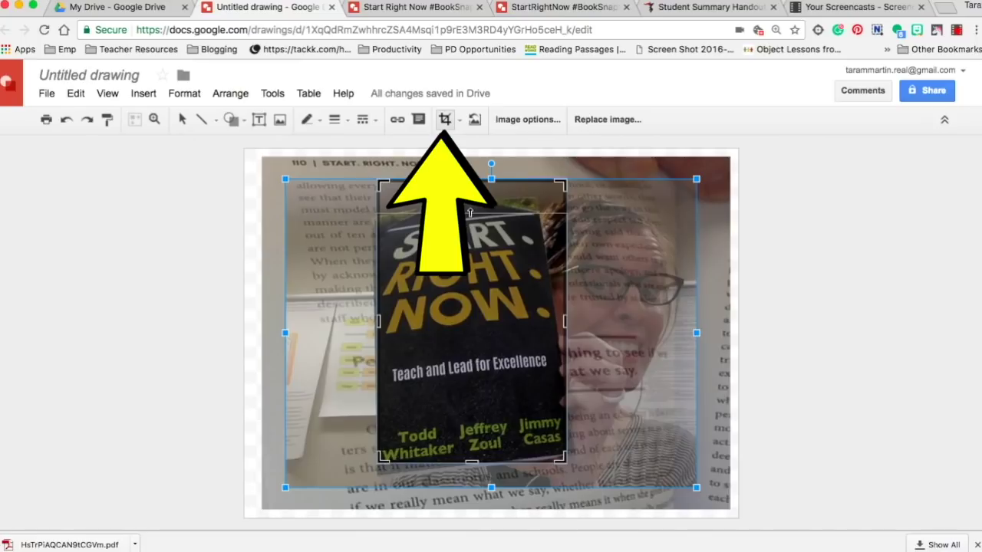
left_click_drag(469, 214, 469, 219)
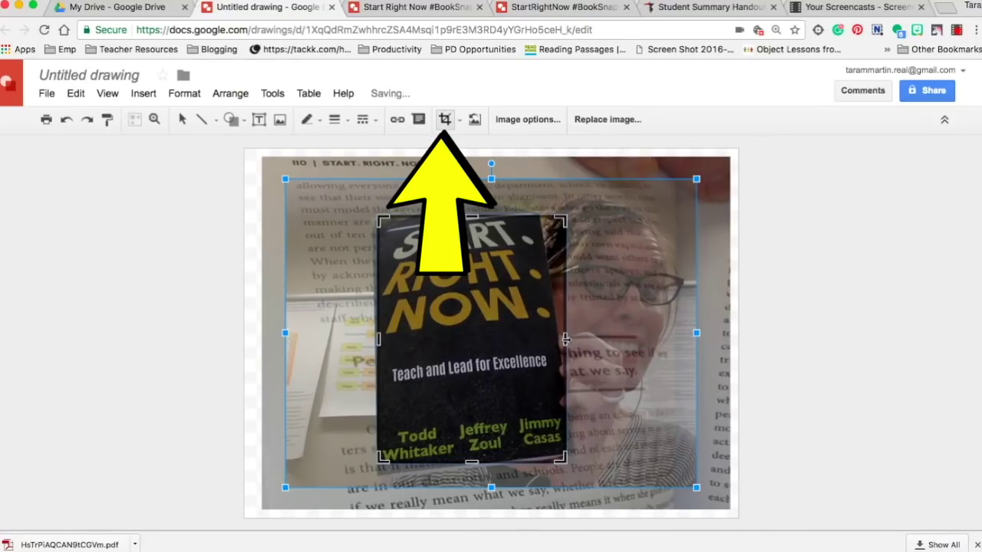
key("Return")
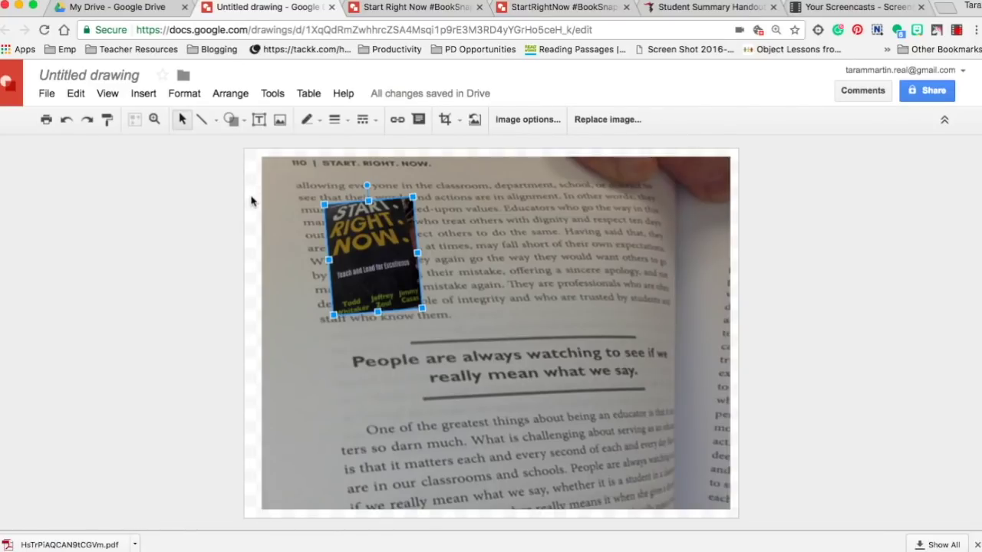
right_click(251, 201)
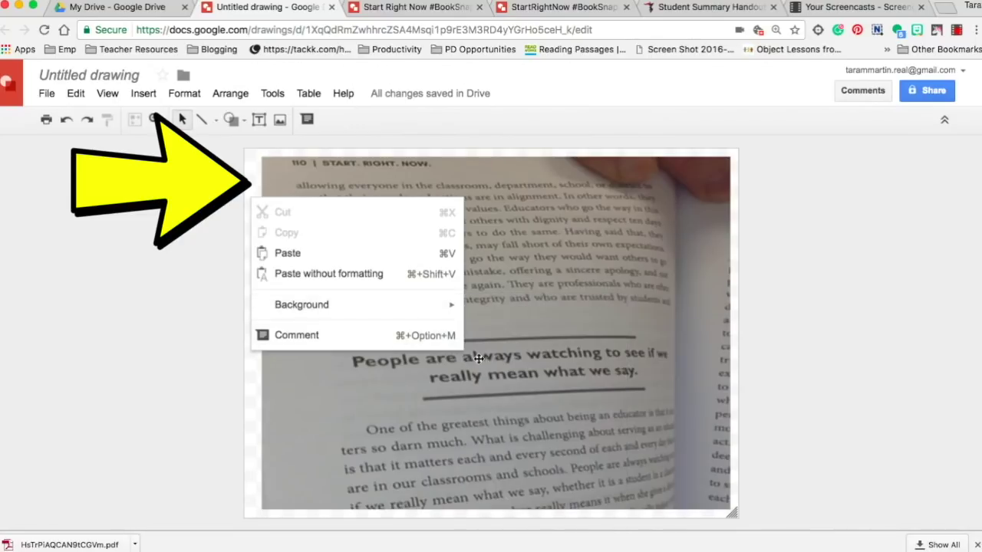
Set the drawing's background colour to black
mouse_move(381, 302)
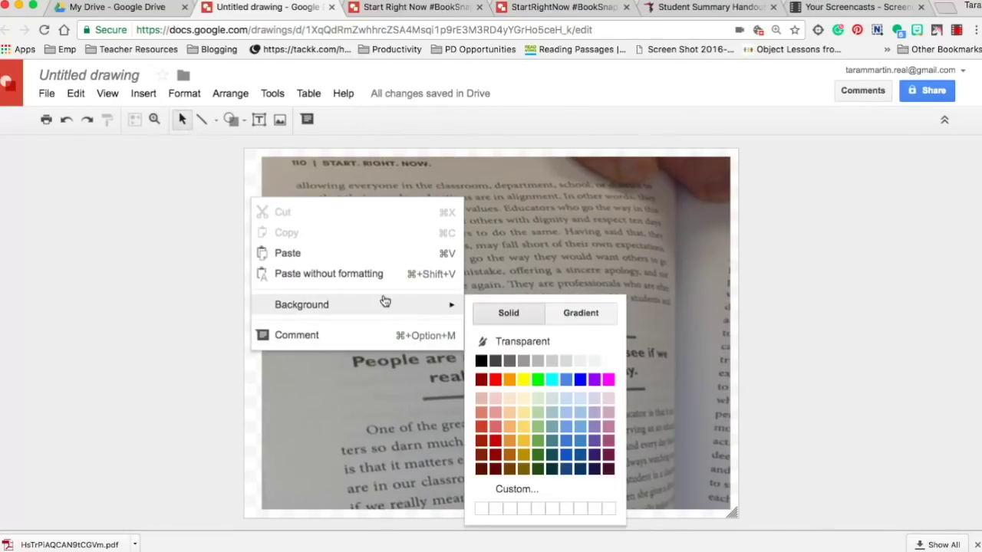
left_click(485, 361)
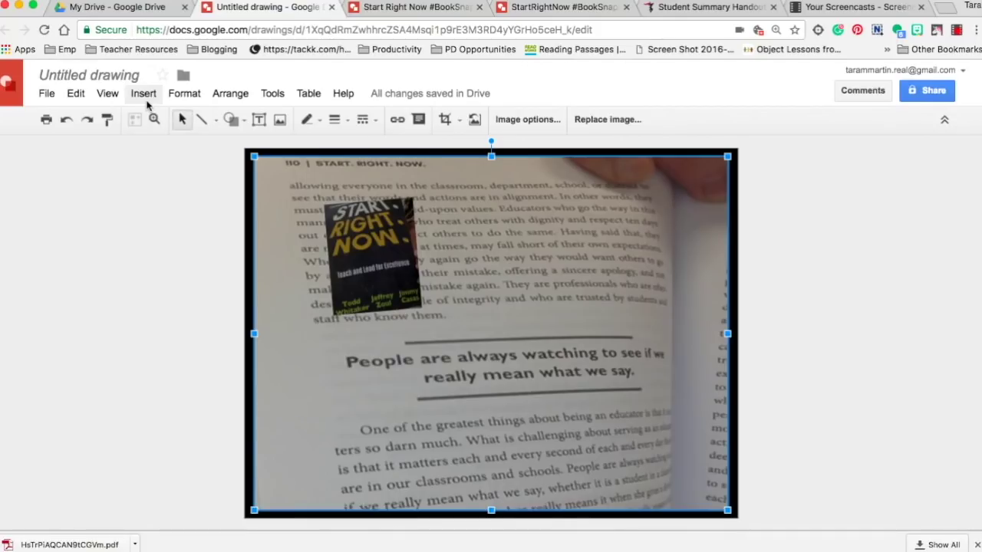
left_click(145, 95)
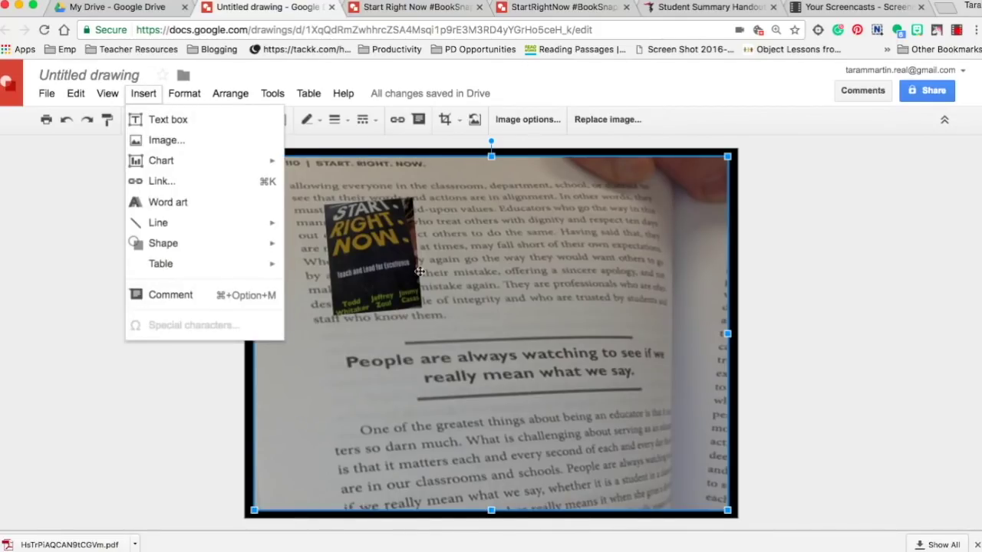
Enlarge the Start Right Now cover and tilt it slightly counter-clockwise
left_click(371, 252)
left_click_drag(309, 202, 301, 184)
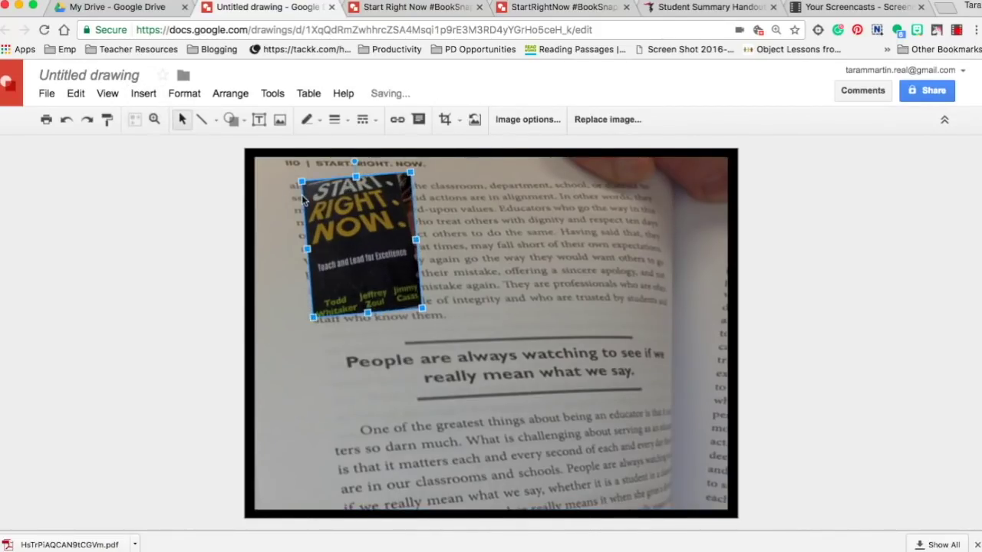
left_click_drag(354, 162, 344, 159)
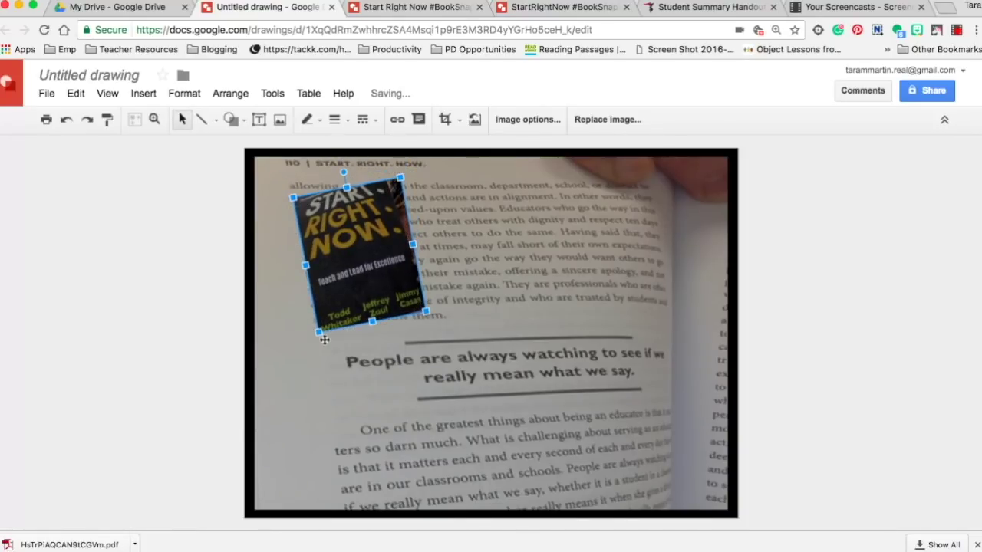
left_click_drag(318, 332, 308, 342)
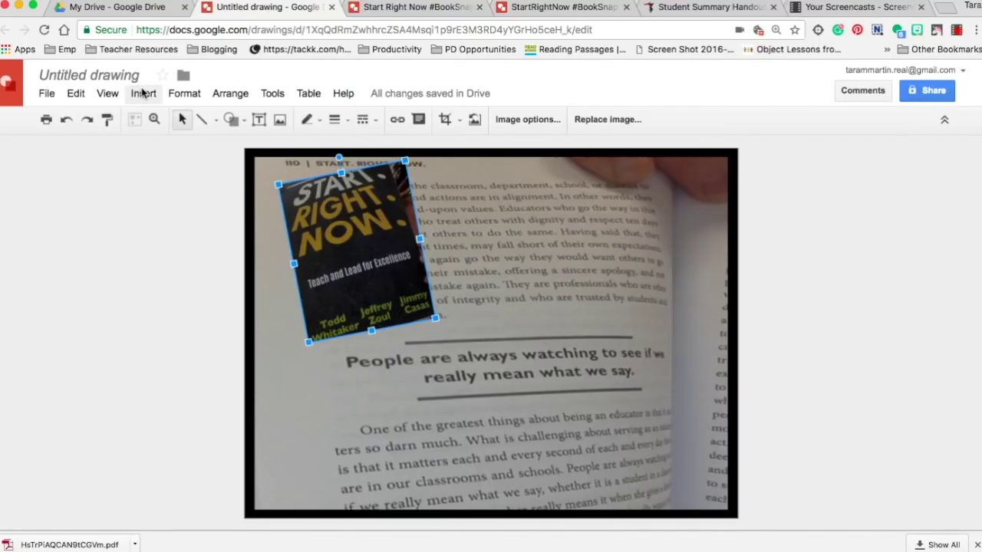
Check the Insert menu and the cover's border colour choices, leaving everything unchanged
left_click(142, 92)
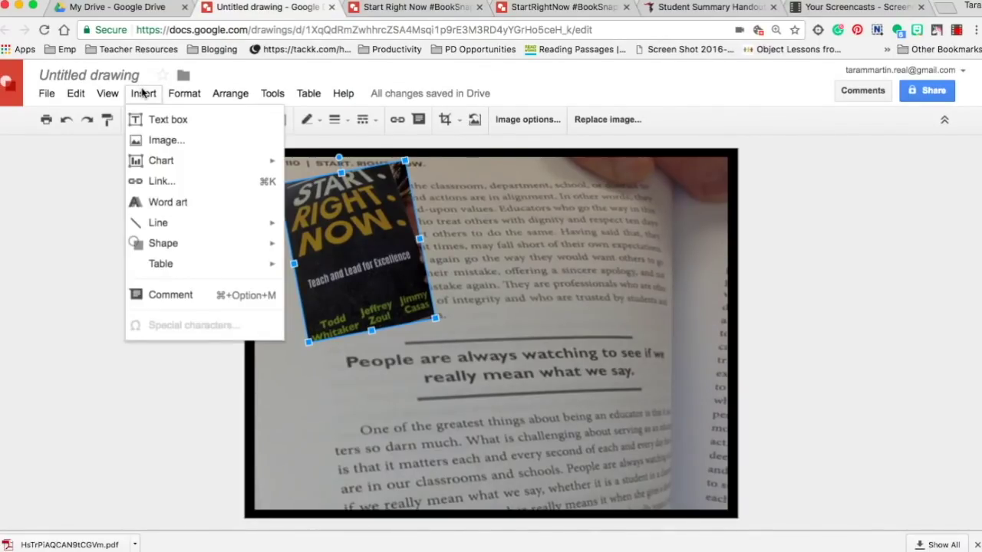
left_click(142, 93)
left_click(322, 126)
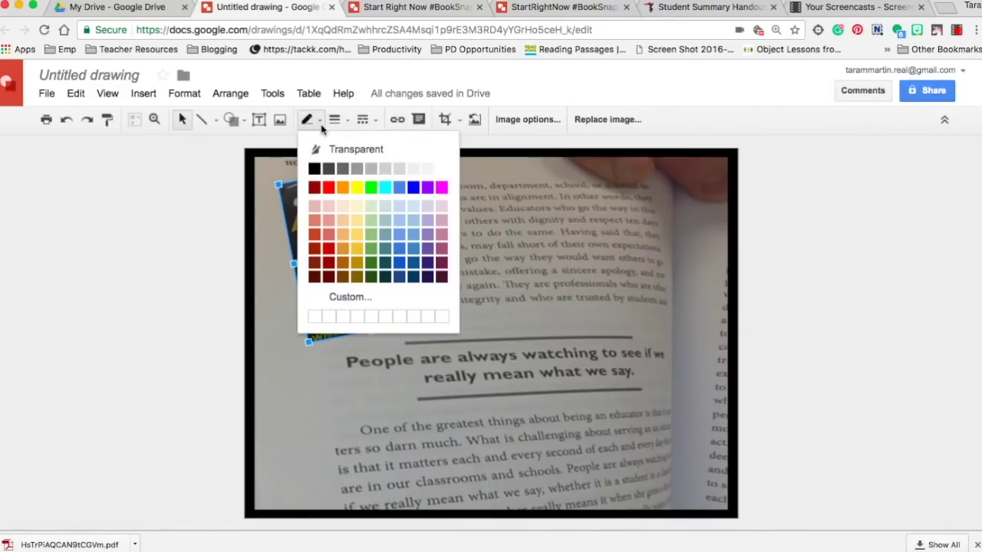
left_click(181, 94)
mouse_move(142, 92)
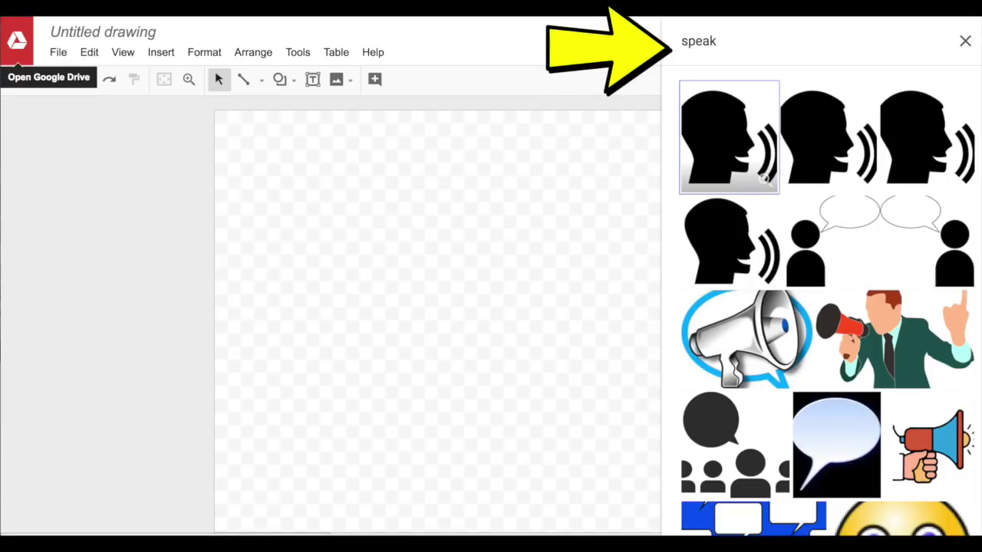
Insert the first speaking-head image from the 'speak' image search results
left_click(729, 137)
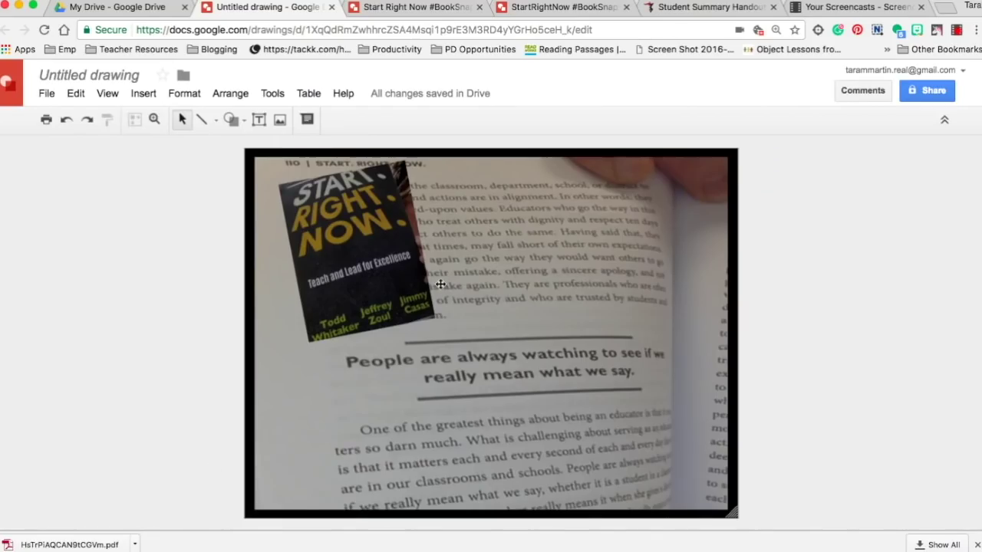
left_click(440, 284)
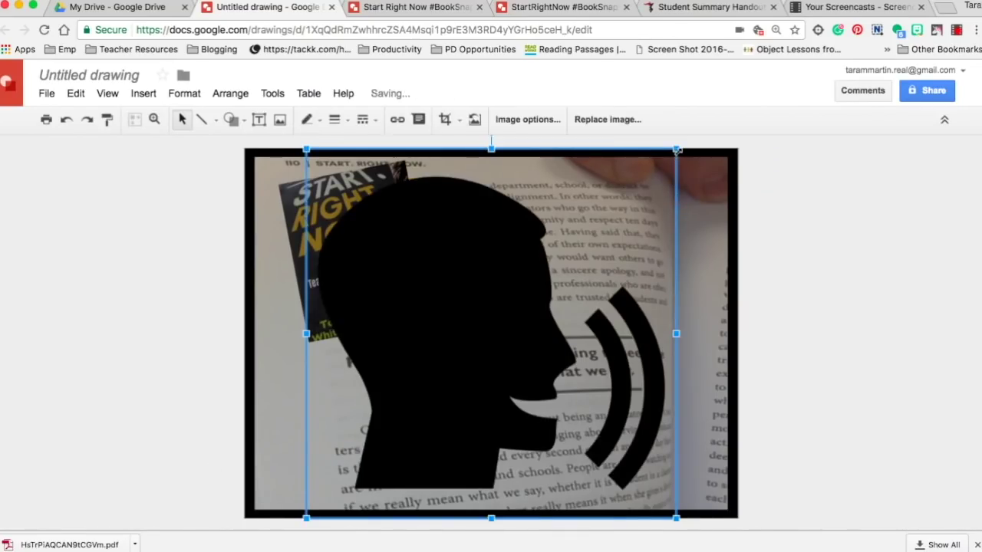
Shrink the speaking head, fit an OK-sign Bitmoji at upper right, and nudge the page photo left
left_click_drag(661, 168, 471, 355)
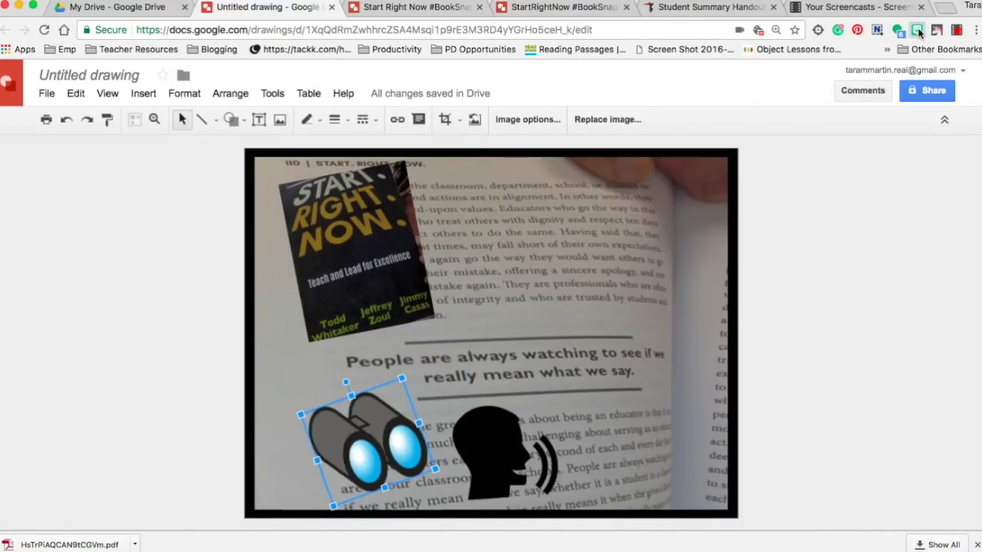
left_click(918, 31)
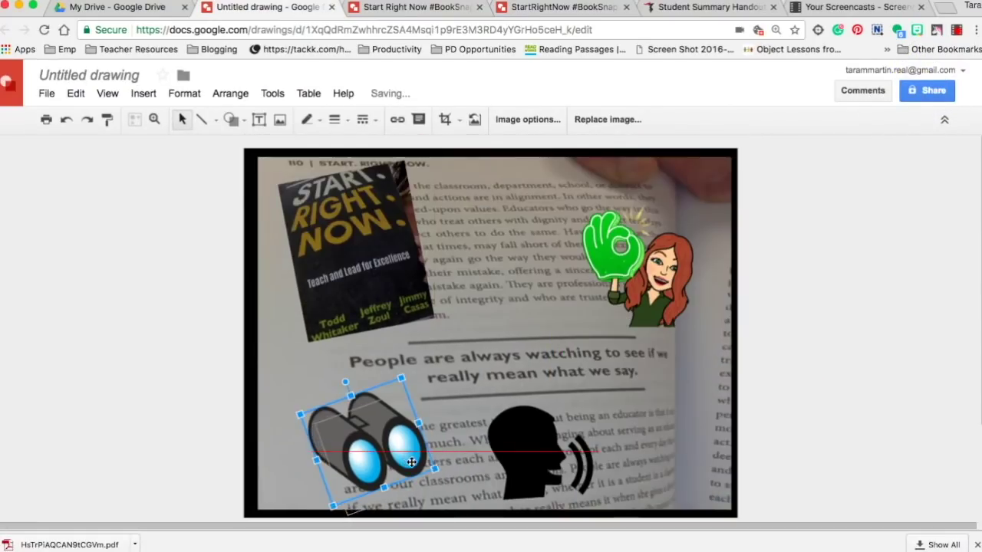
left_click_drag(412, 462, 415, 467)
left_click(634, 275)
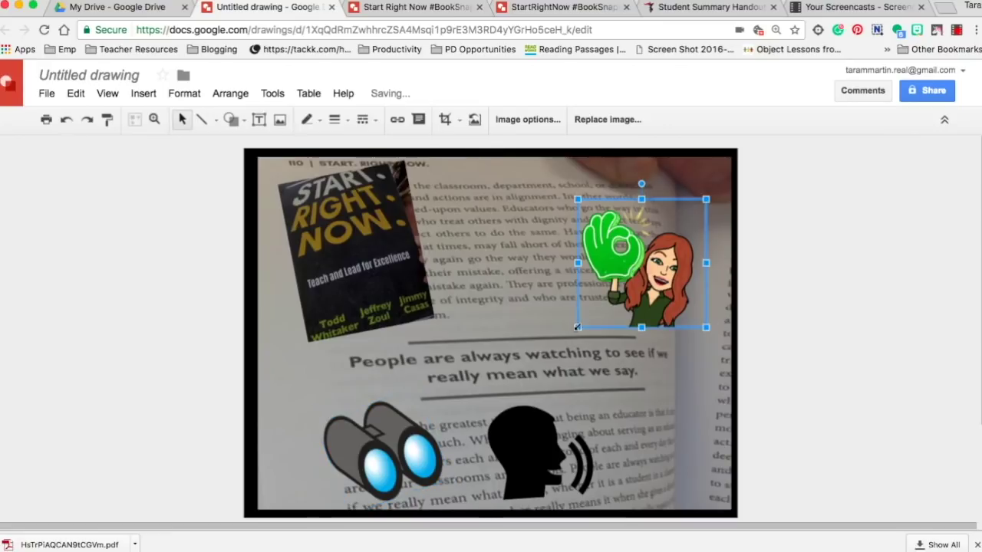
left_click(502, 267)
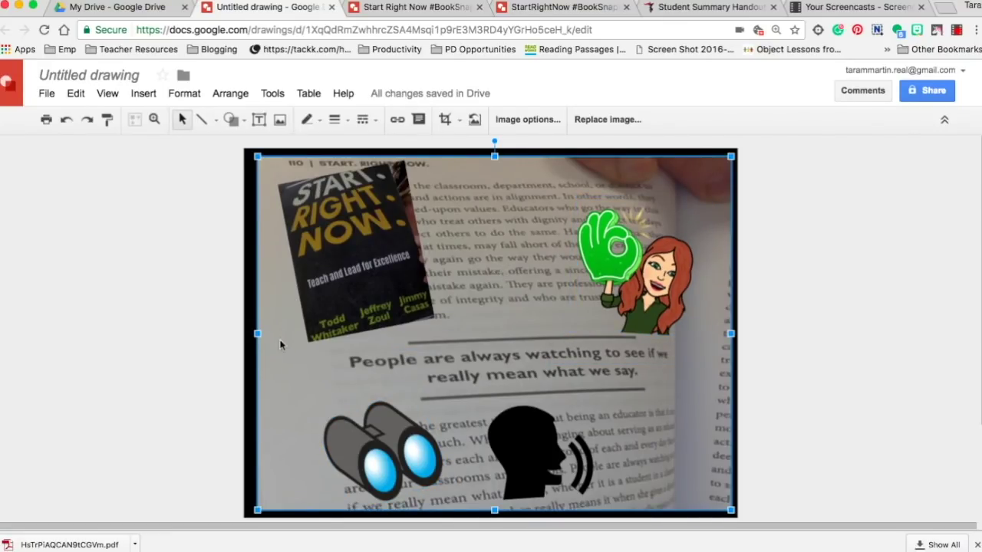
key("Left")
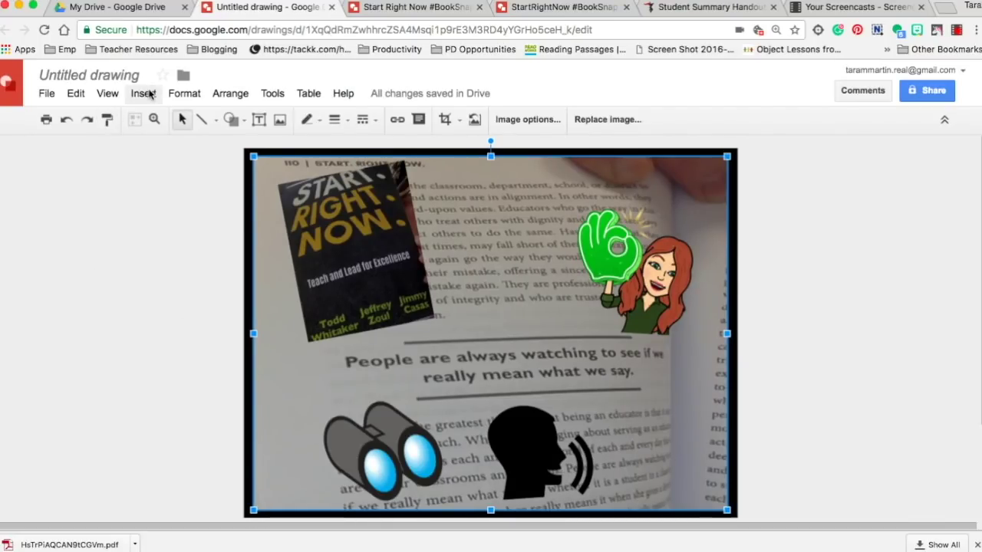
left_click(143, 94)
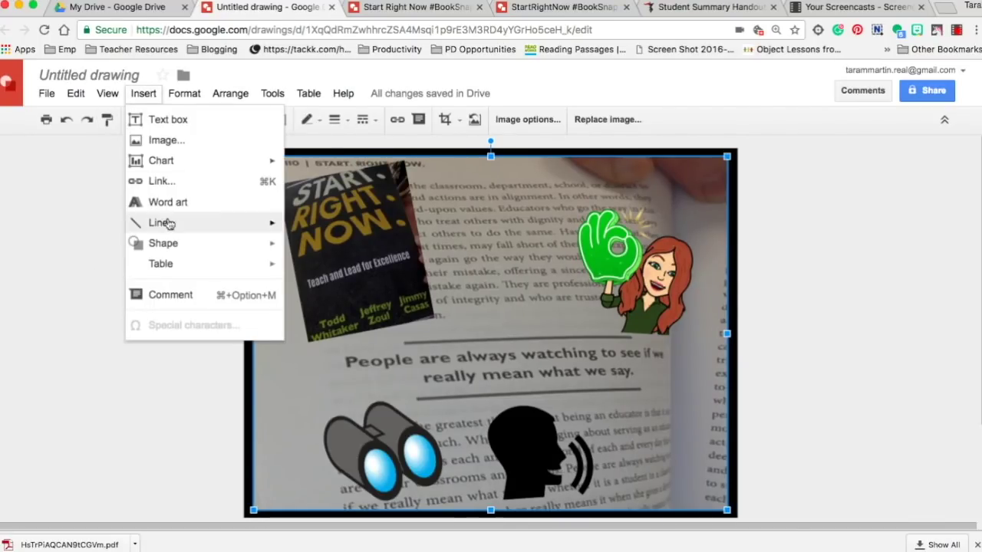
Draw a cloud callout at the upper right and nudge the Bitmoji slightly left and down
mouse_move(204, 240)
mouse_move(312, 288)
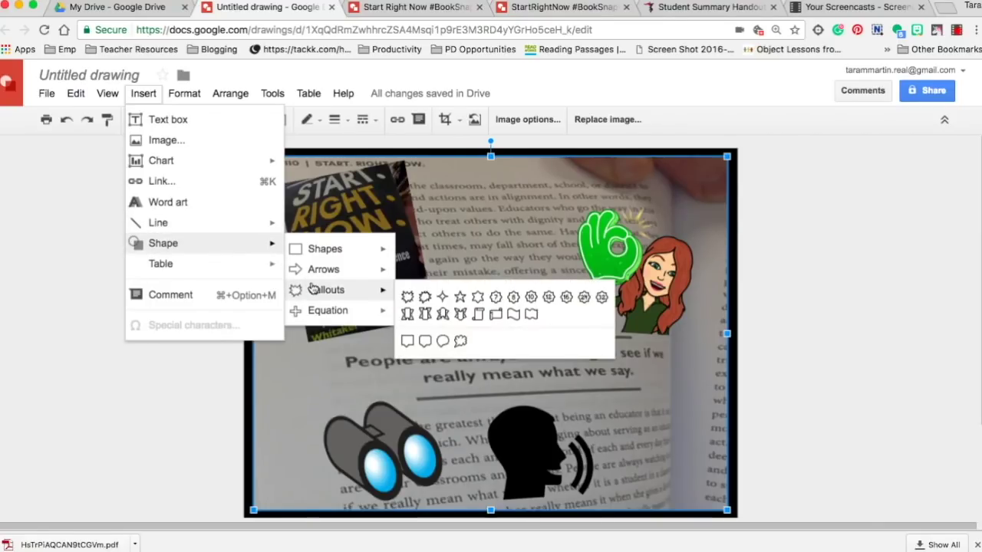
left_click(461, 343)
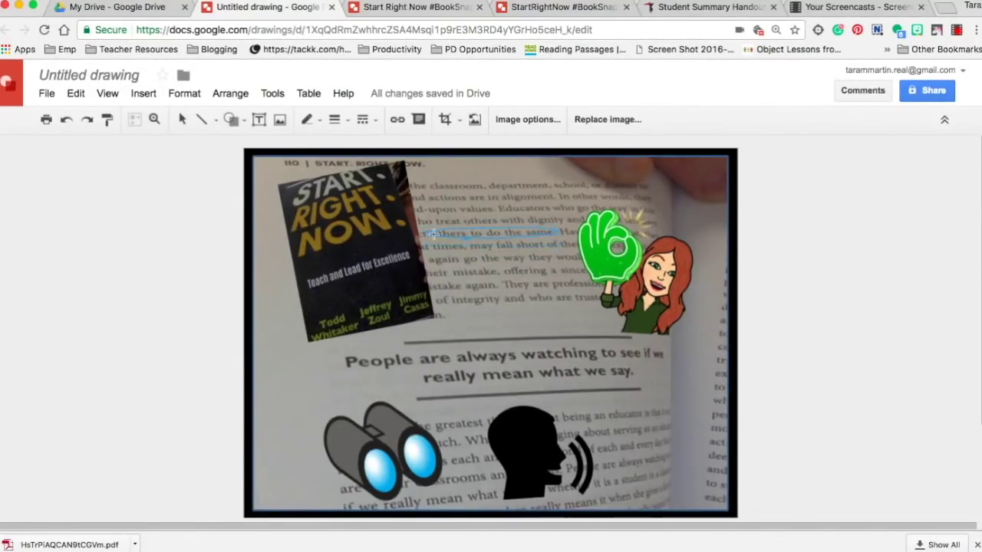
left_click_drag(422, 232, 568, 299)
left_click_drag(496, 261, 583, 201)
left_click(614, 284)
left_click_drag(614, 284, 595, 290)
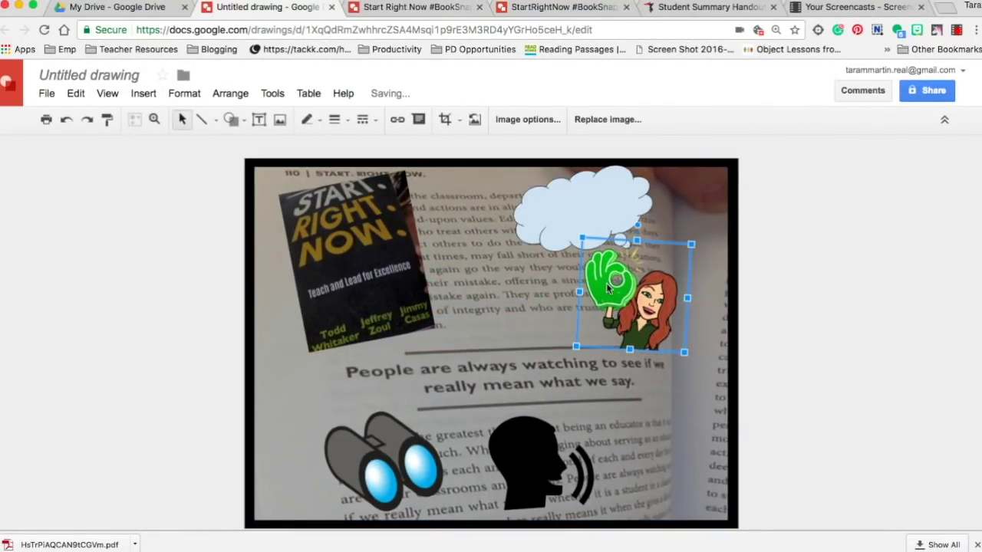
Paste the caption 'YES! MODEL what we PREACH/Teach!' into the cloud, centred, in Permanent Marker
left_click(585, 209)
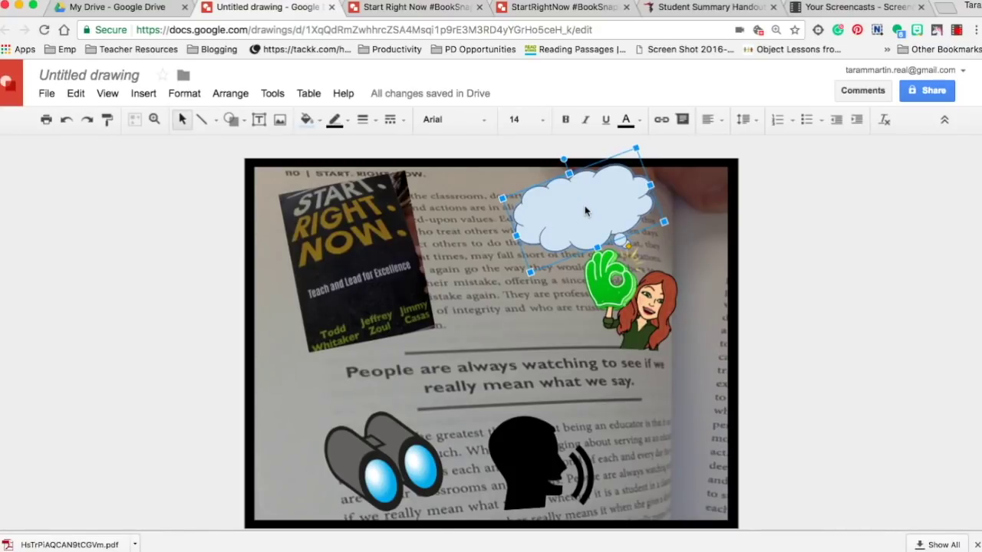
type("YES! MODEL what we PREACH/Teach!")
left_click(724, 119)
left_click(735, 145)
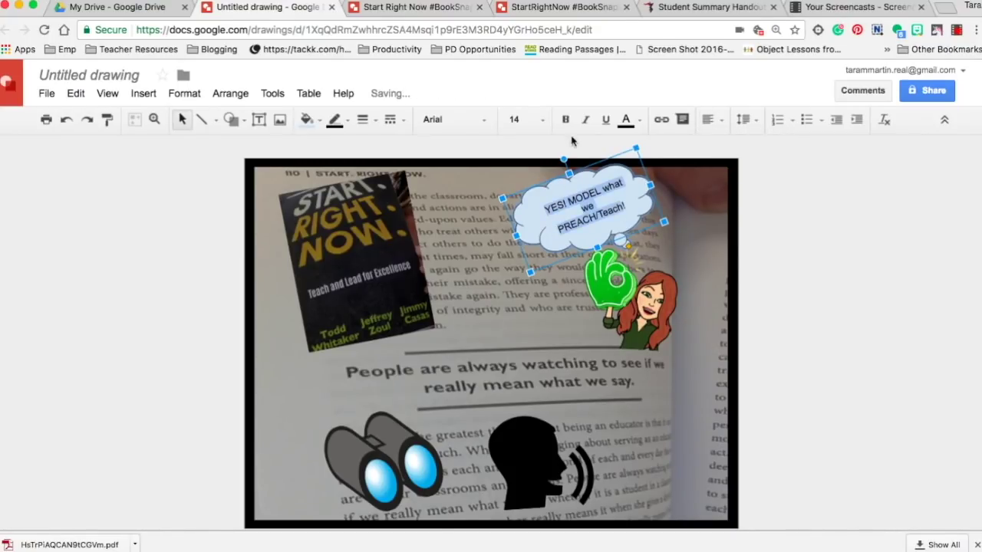
left_click(457, 120)
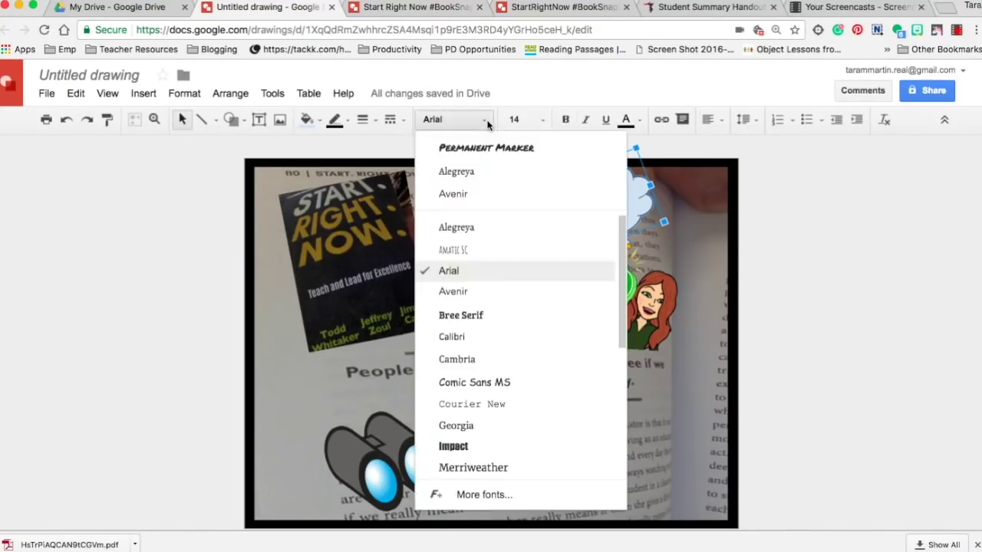
left_click(478, 149)
key("Escape")
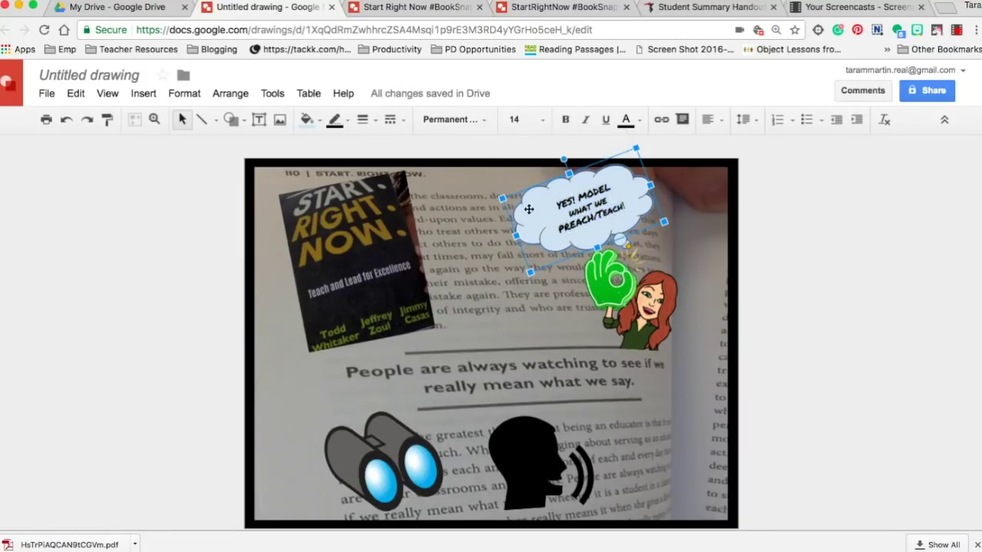
Fill the cloud white, widen it for two text lines, and shift it down-right
left_click(307, 119)
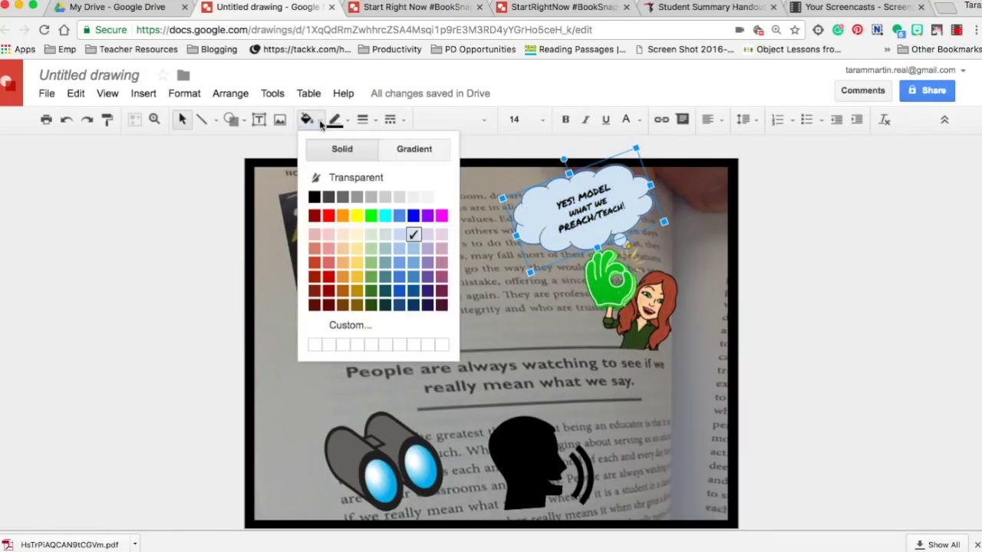
left_click(443, 201)
left_click_drag(502, 198, 488, 198)
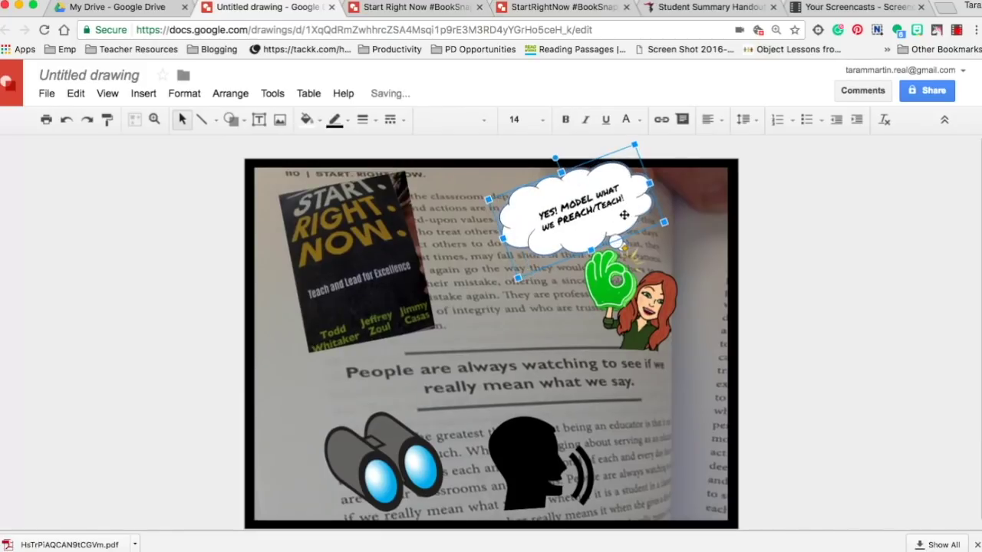
left_click_drag(629, 213, 636, 223)
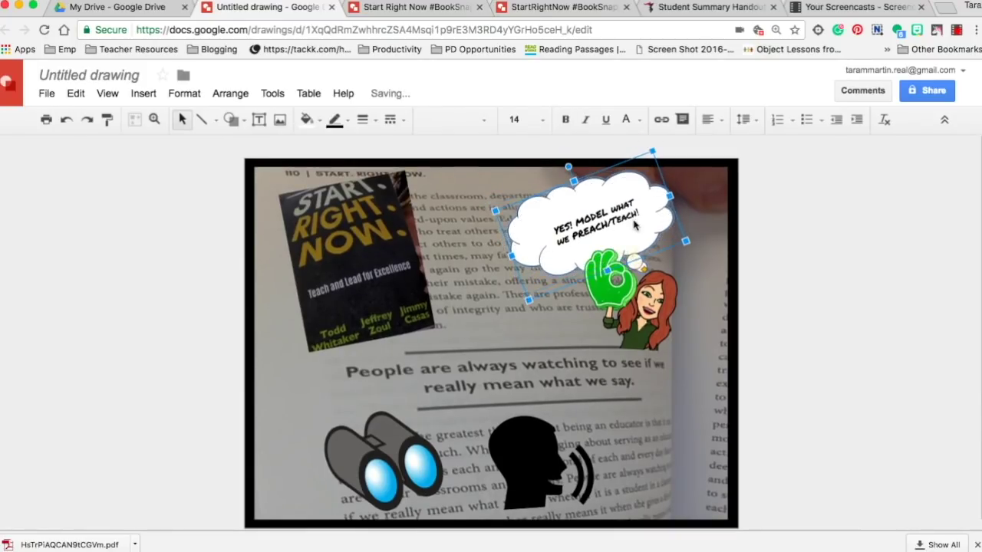
Raise the book-page photo's brightness slightly and its contrast by about 6%
left_click(484, 213)
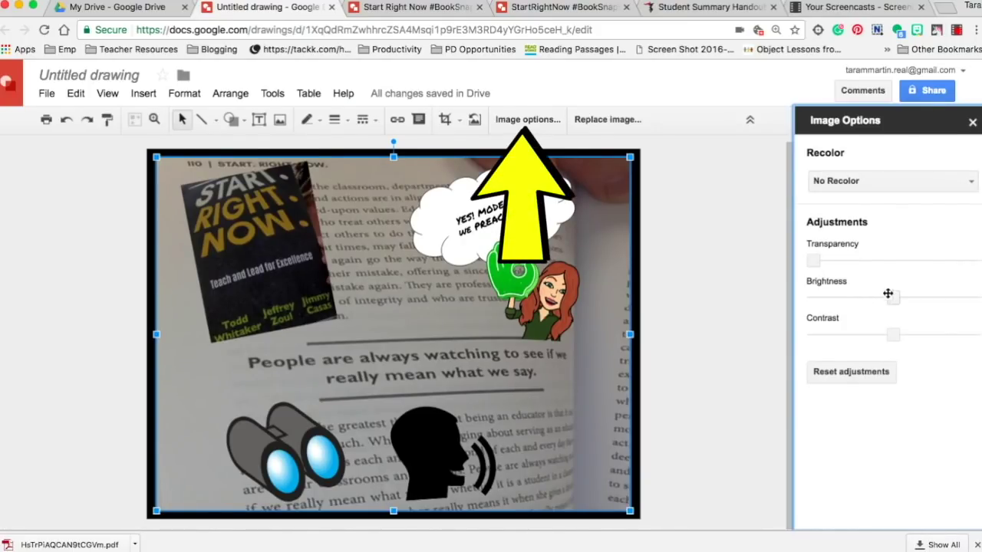
left_click_drag(893, 306, 922, 295)
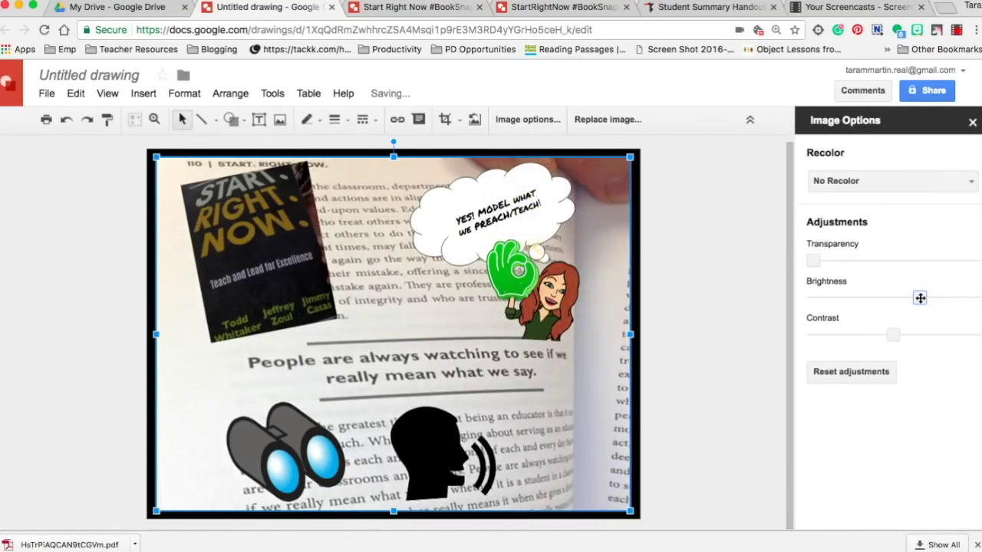
left_click_drag(895, 333, 903, 335)
key("Escape")
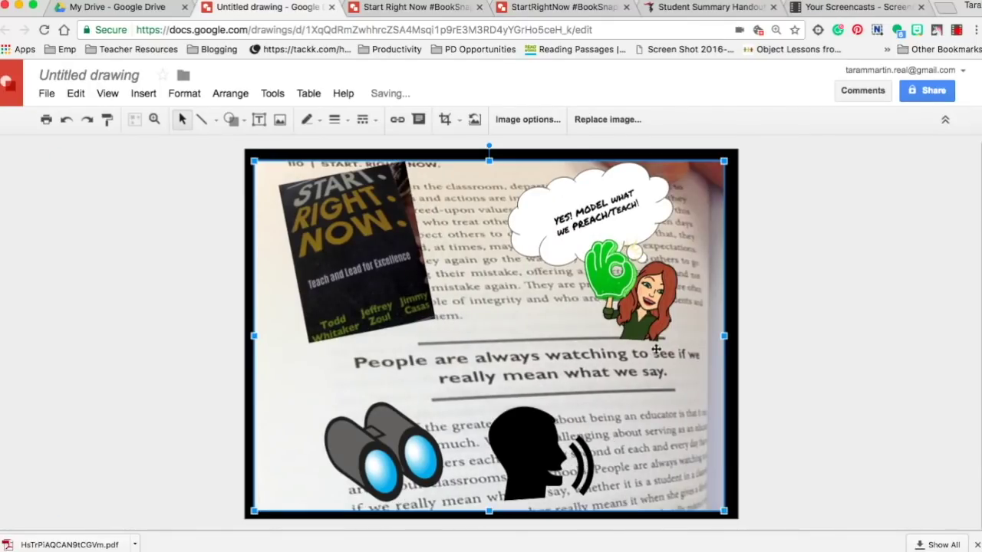
Nudge the speaking-head icon and the binoculars slightly to the right
left_click(556, 440)
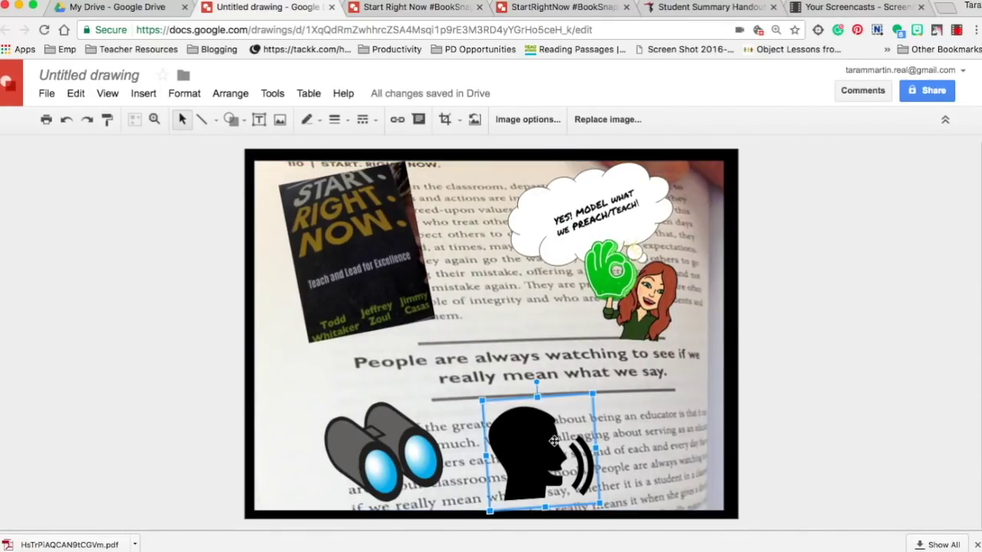
left_click_drag(556, 439, 563, 438)
left_click(411, 449)
left_click_drag(410, 448, 424, 453)
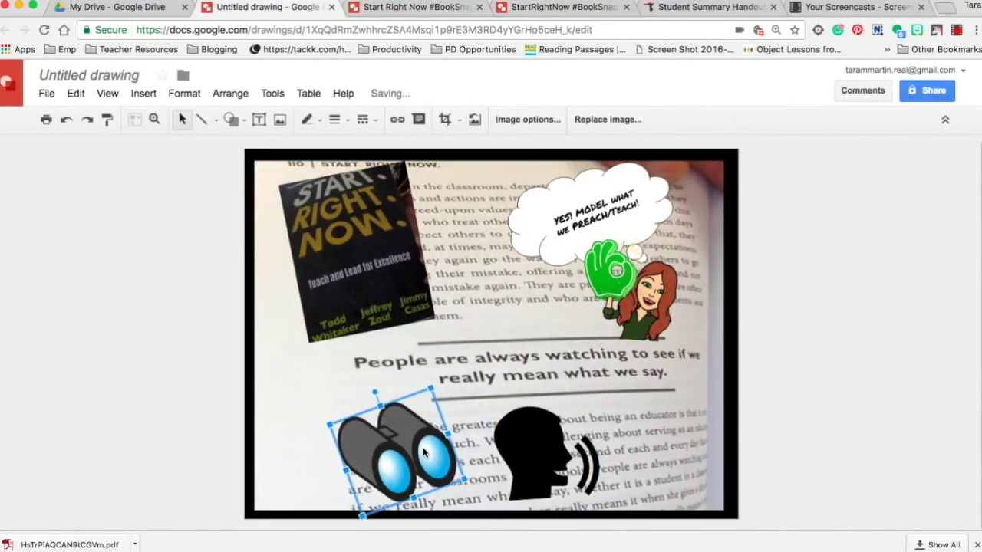
left_click(143, 93)
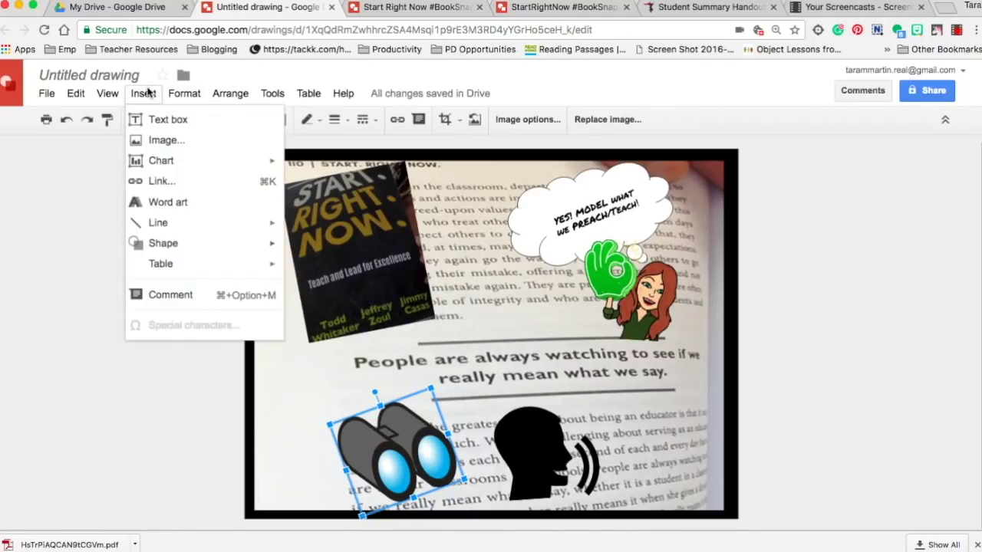
left_click(159, 123)
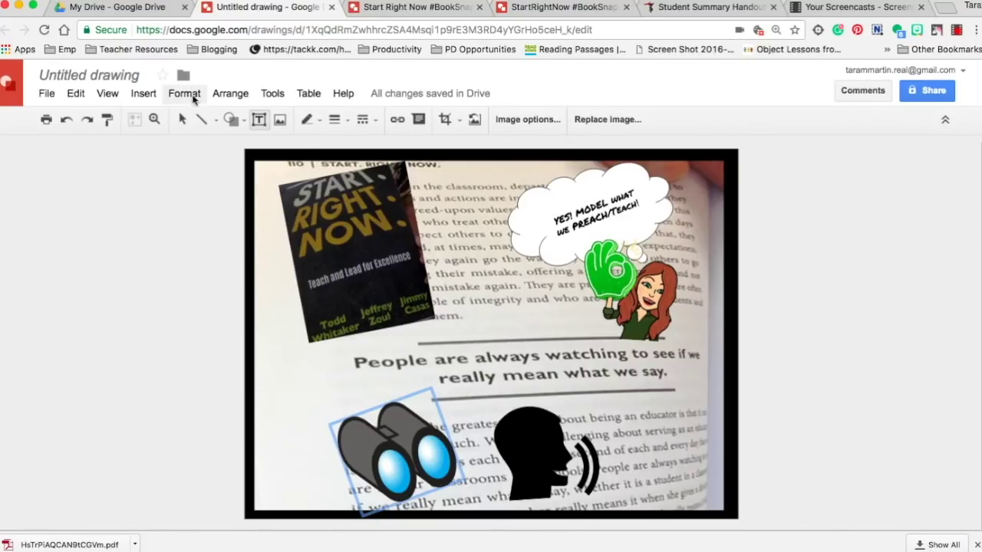
Draw a right-pointing block arrow left of the 'People are always watching' line
left_click(150, 93)
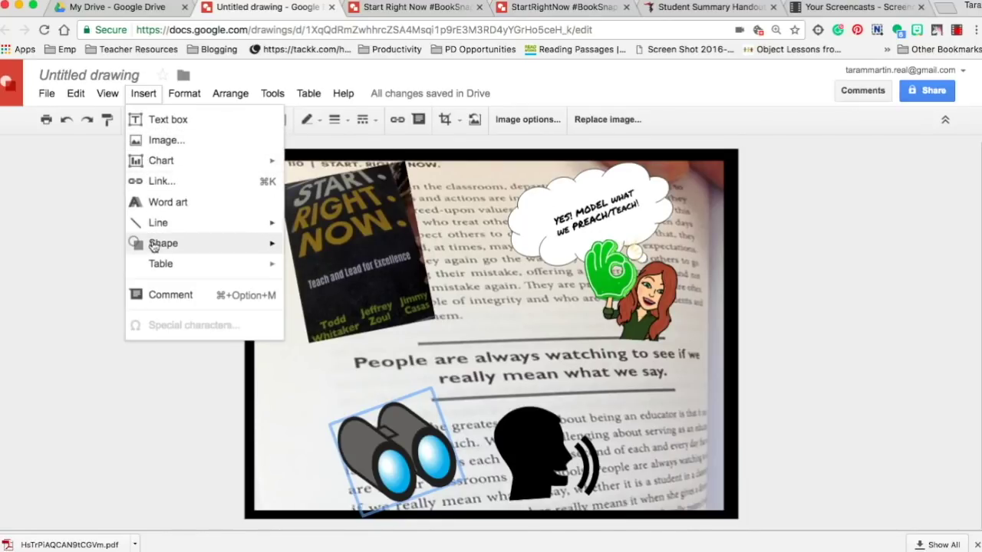
mouse_move(152, 246)
mouse_move(328, 275)
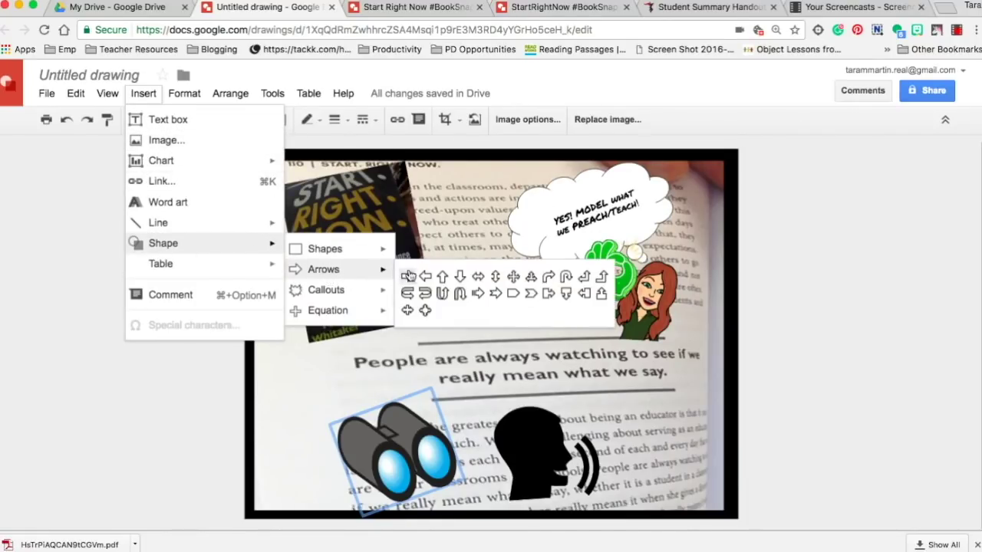
left_click(478, 294)
left_click_drag(261, 395, 331, 392)
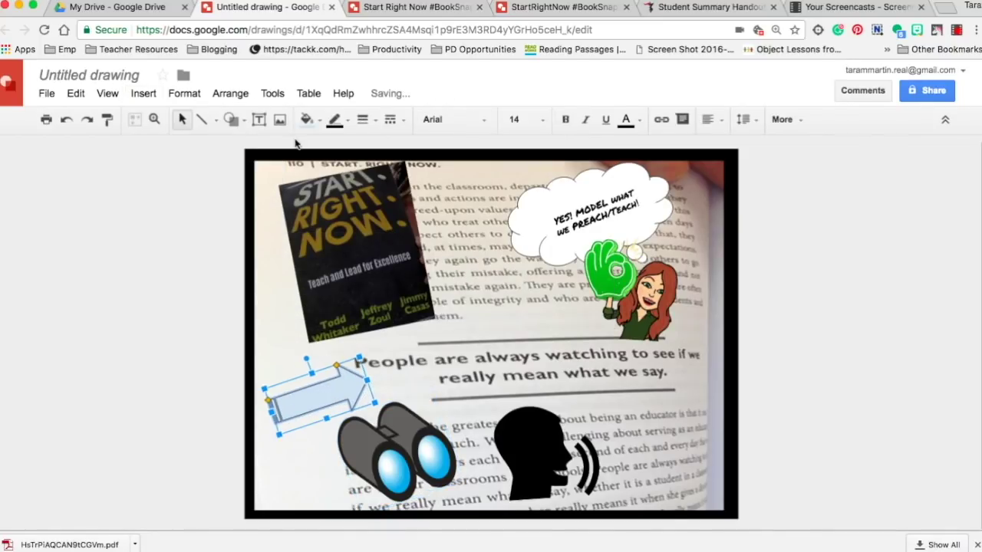
Give the arrow a red fill and a 2px border
left_click(306, 119)
left_click(331, 220)
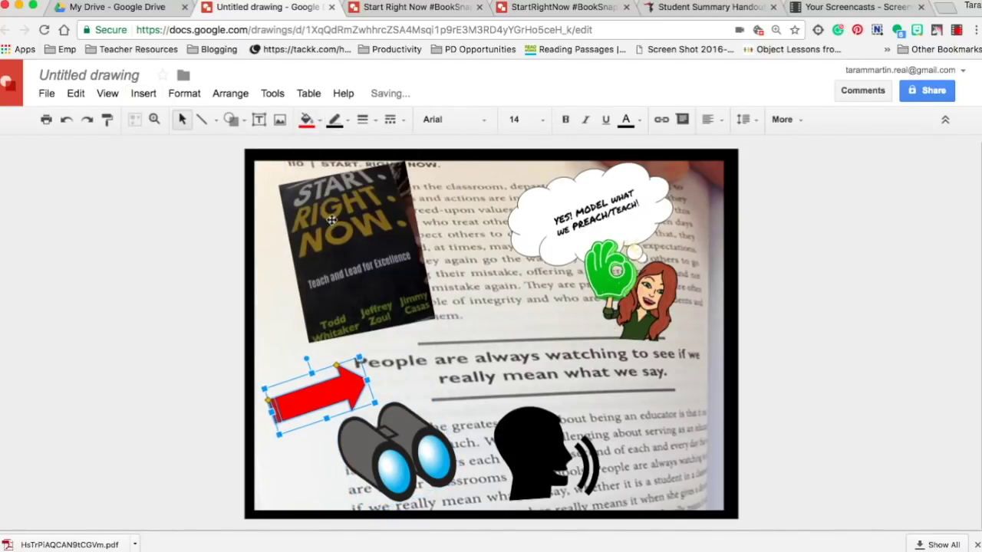
left_click(337, 120)
left_click(363, 118)
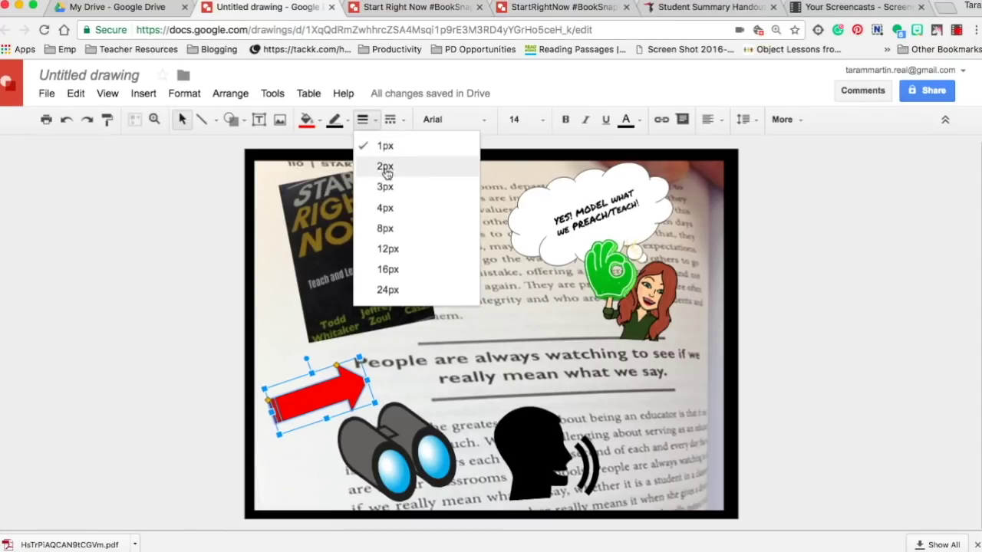
left_click(384, 164)
left_click(288, 443)
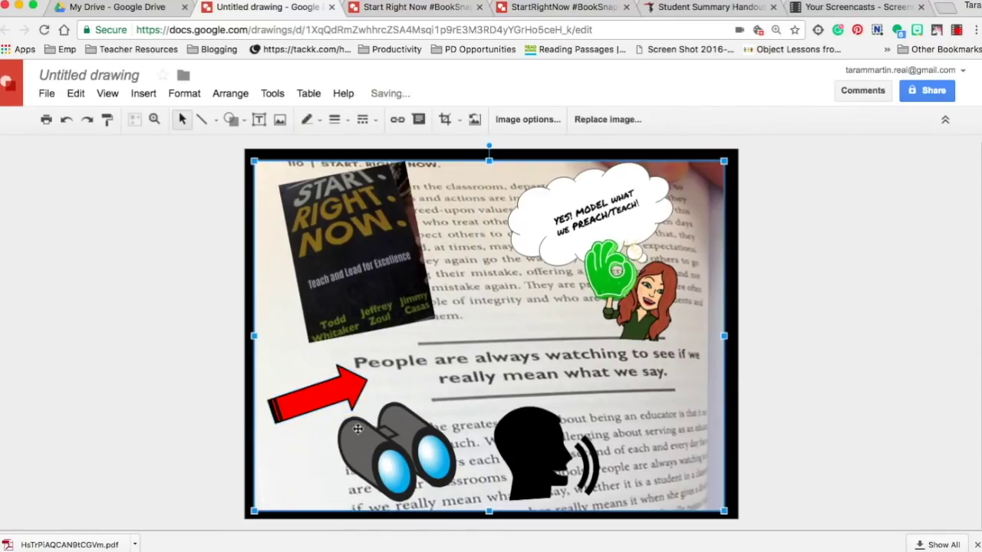
left_click(328, 399)
Download the drawing as a PNG image and open the downloaded file
left_click(49, 94)
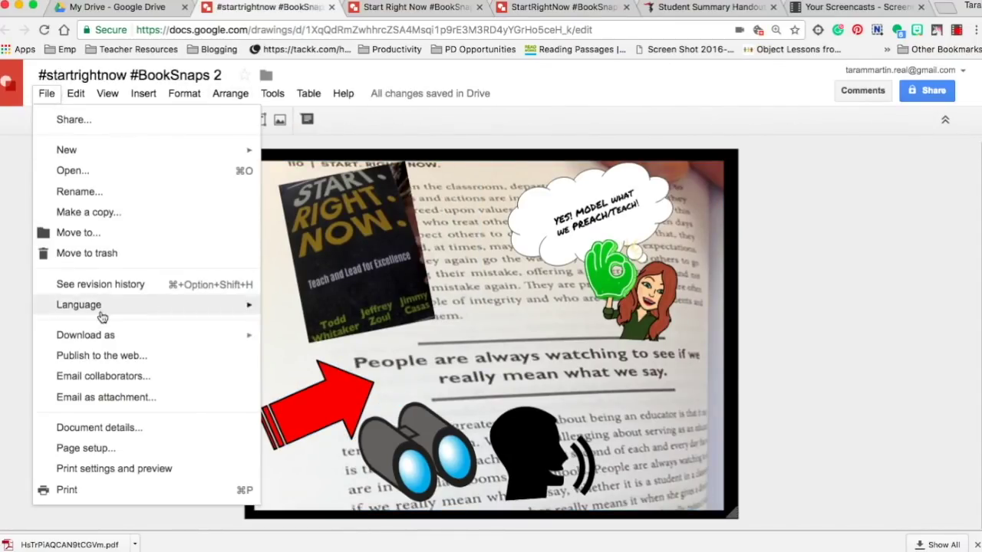
mouse_move(107, 346)
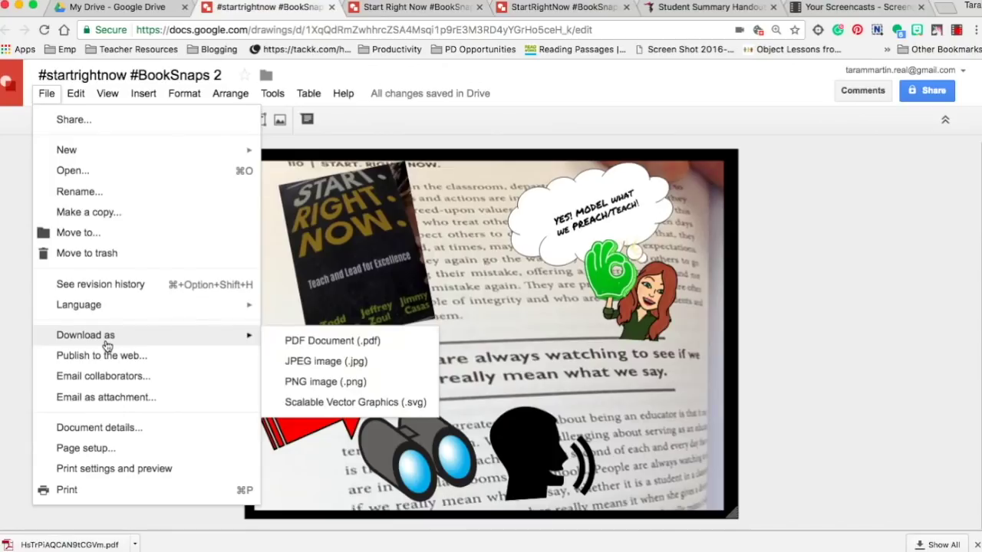
left_click(315, 382)
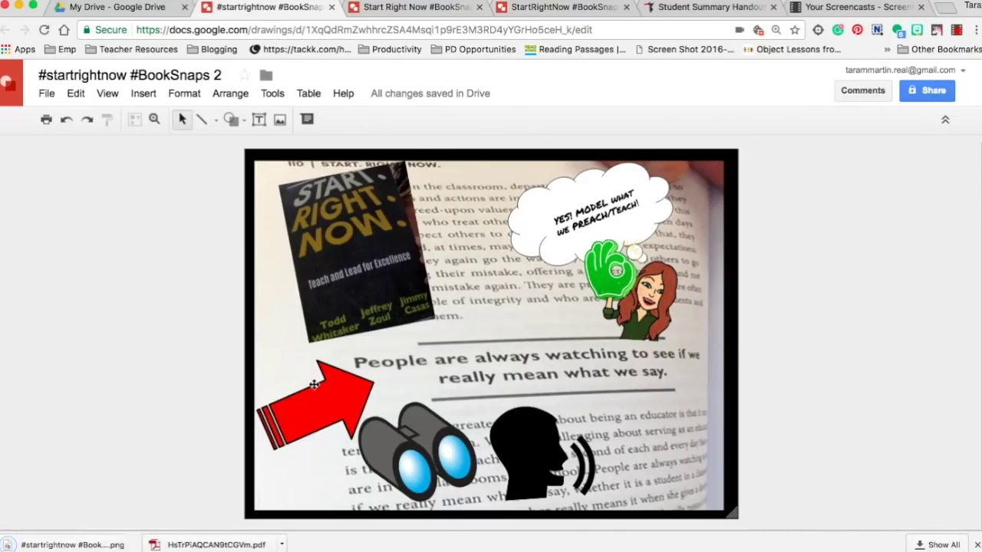
left_click(134, 548)
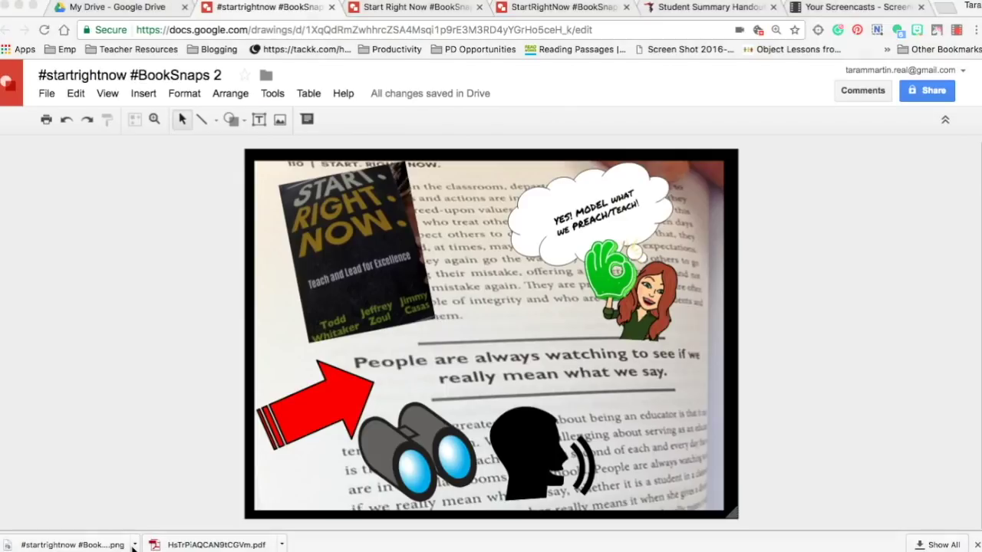